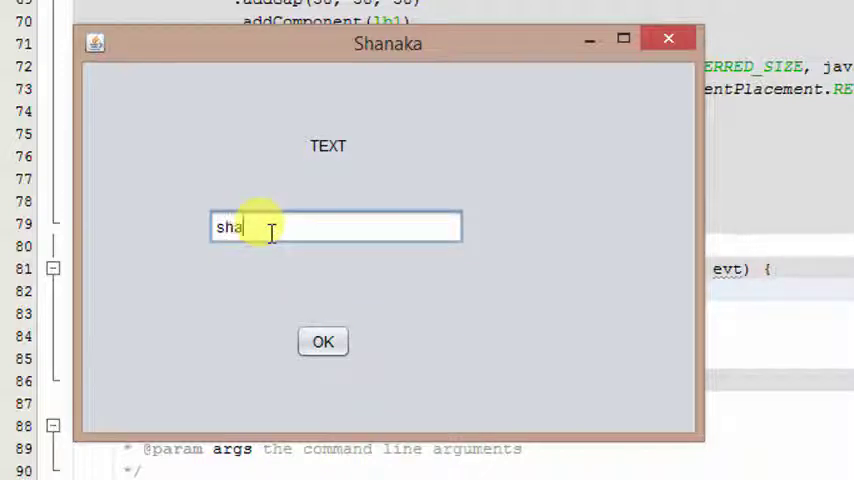
text(naka)
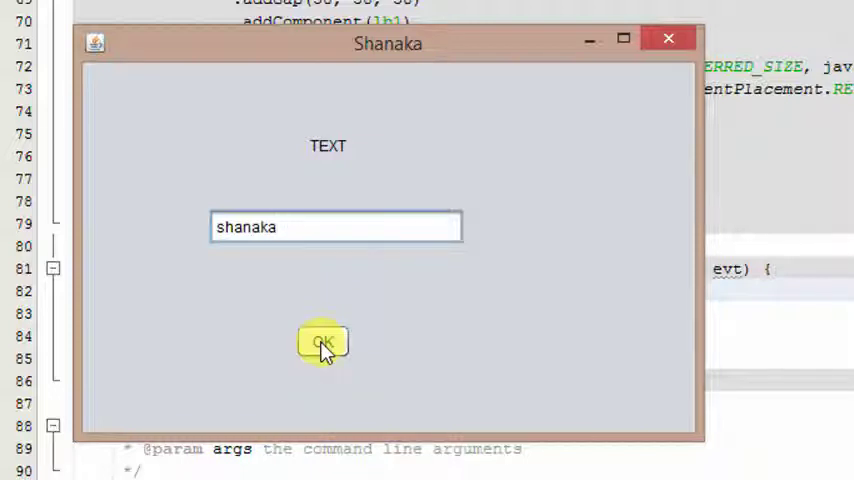
Copy 'shanaka' into the label with OK, then refocus the emptied text field
click(322, 345)
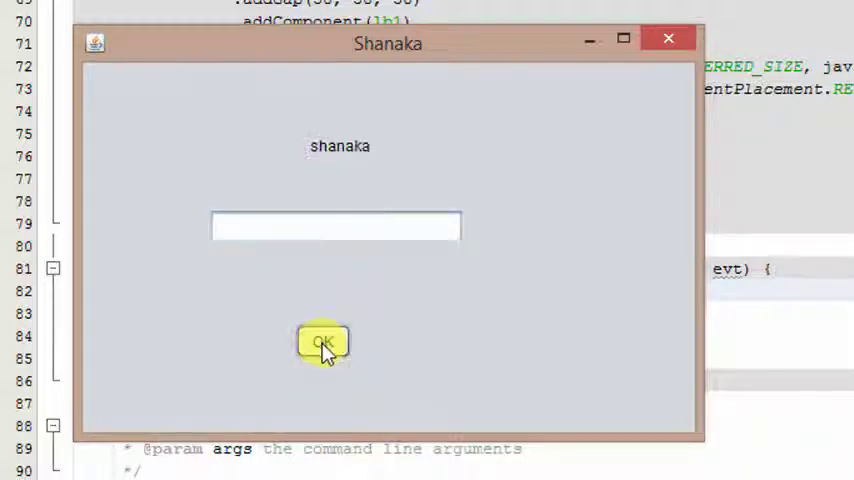
click(241, 224)
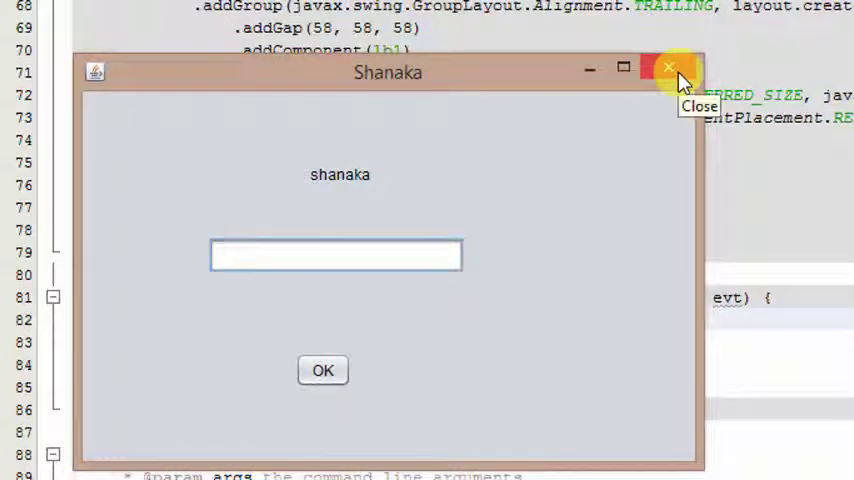
Close the running form and review the getText and setText lines in btn1ActionPerformed
click(672, 70)
text(lb1.setText(x);)
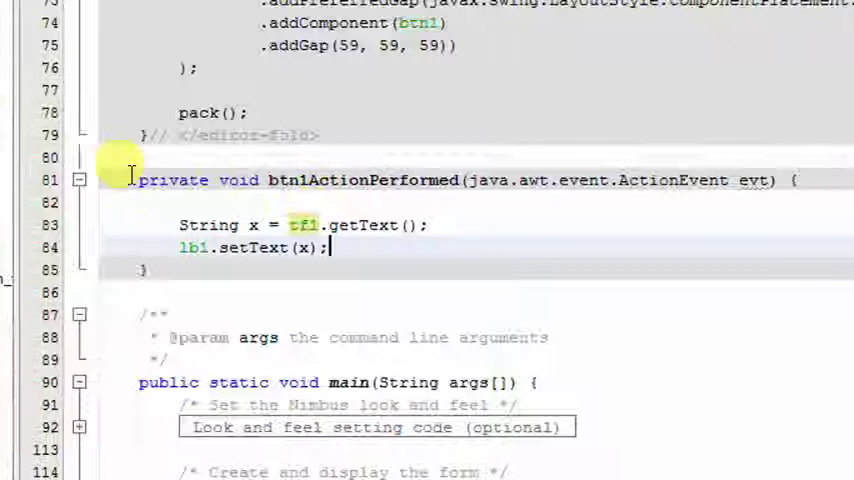
click(143, 180)
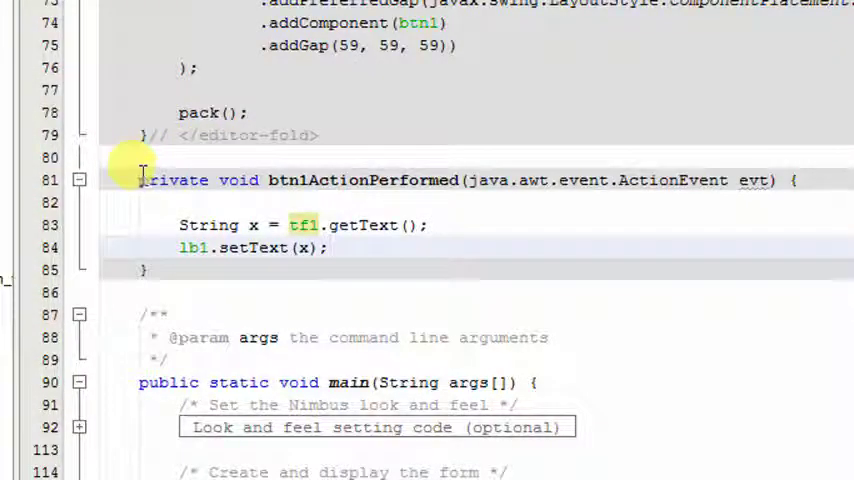
click(175, 224)
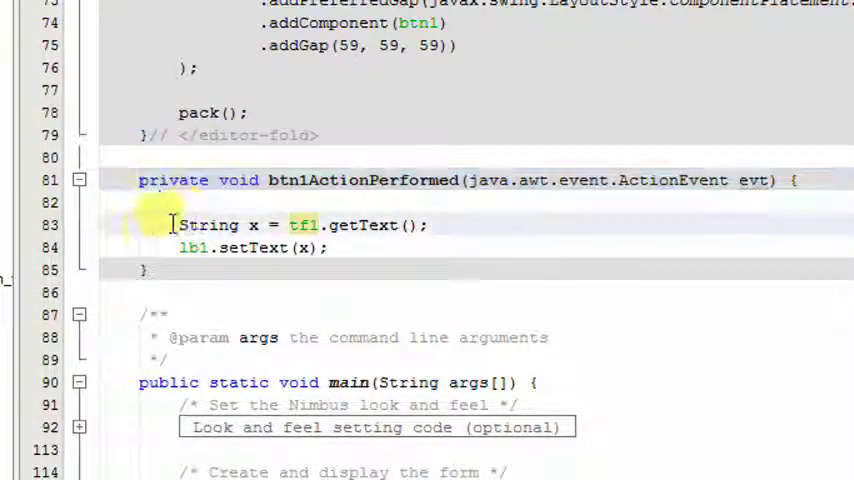
drag(175, 224, 430, 225)
click(430, 225)
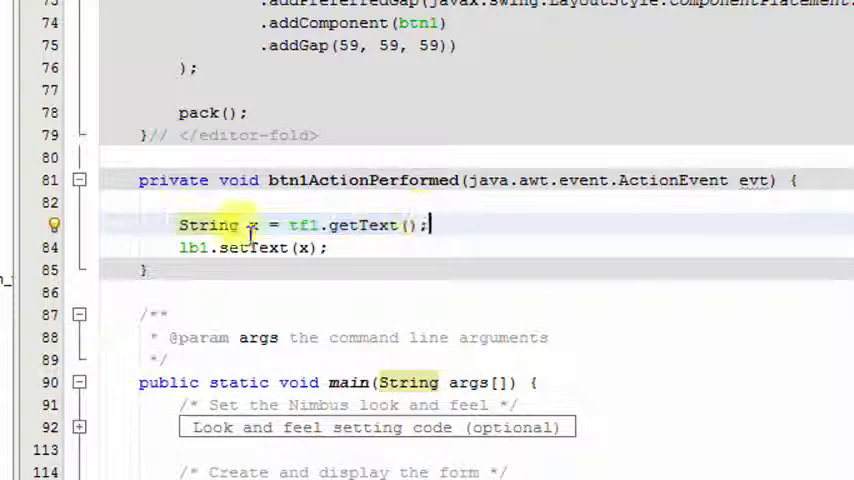
drag(180, 247, 330, 247)
click(330, 247)
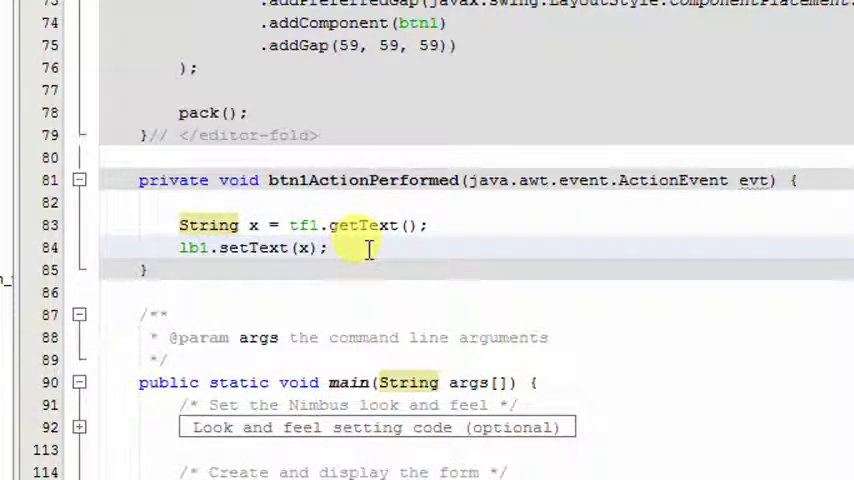
Reselect the String x = tf1.getText() and lb1.setText(x) statements to study them
drag(179, 224, 428, 224)
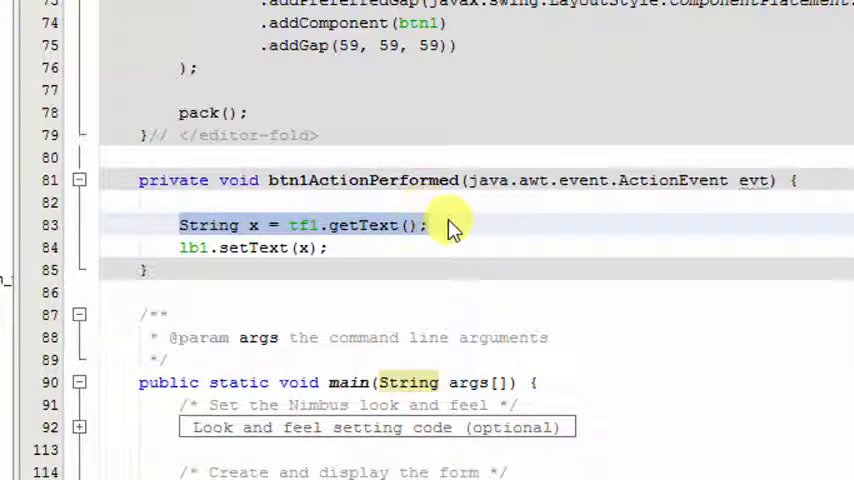
click(430, 224)
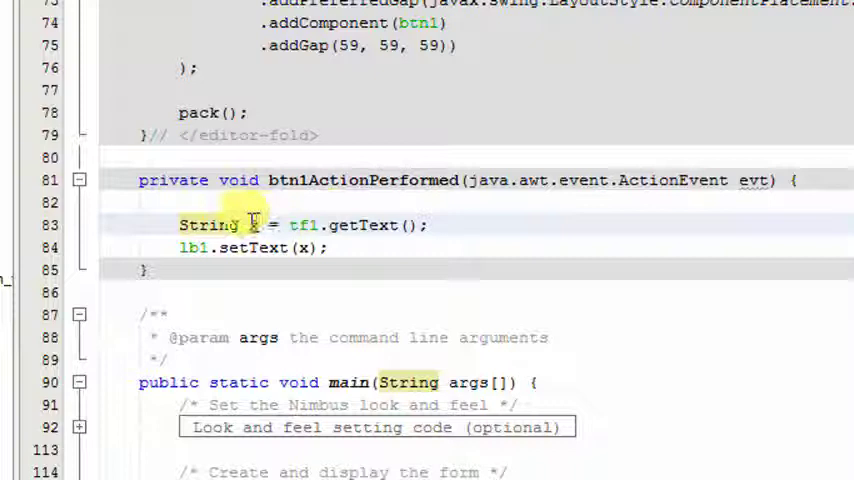
drag(179, 224, 420, 224)
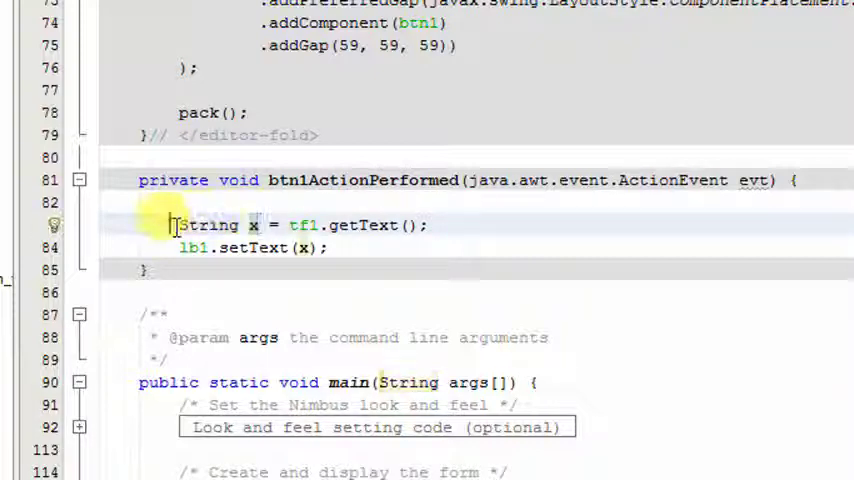
click(430, 224)
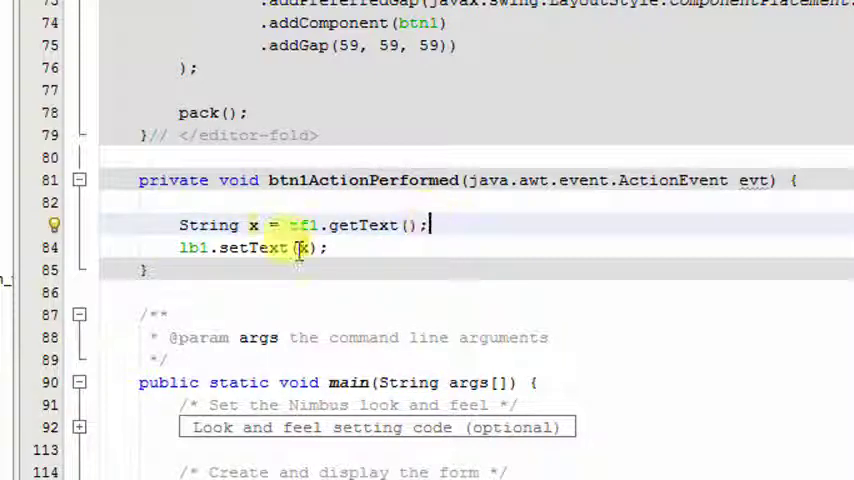
drag(179, 247, 327, 247)
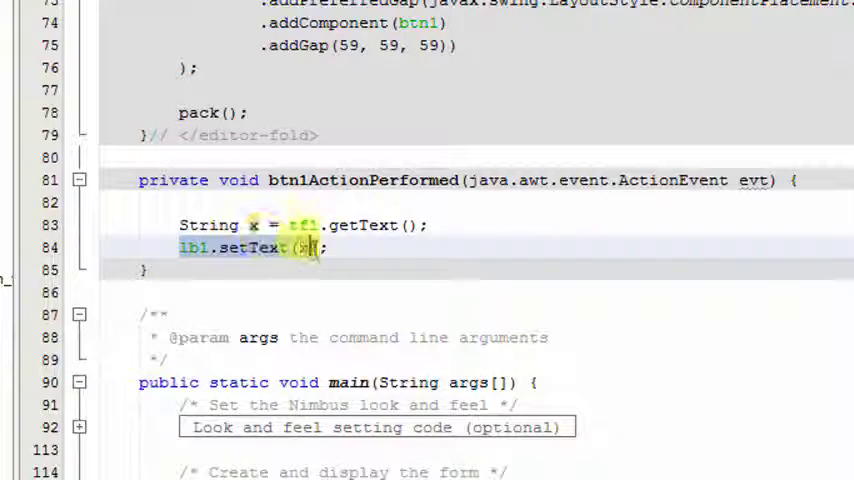
click(250, 224)
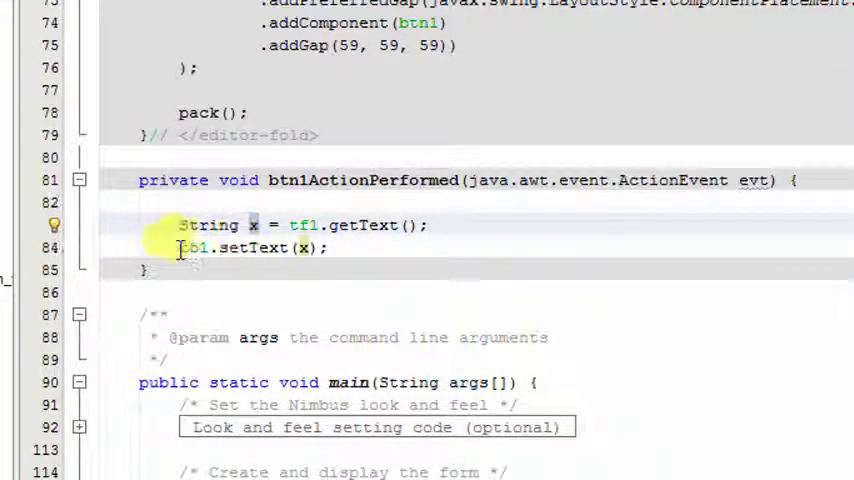
drag(179, 247, 325, 247)
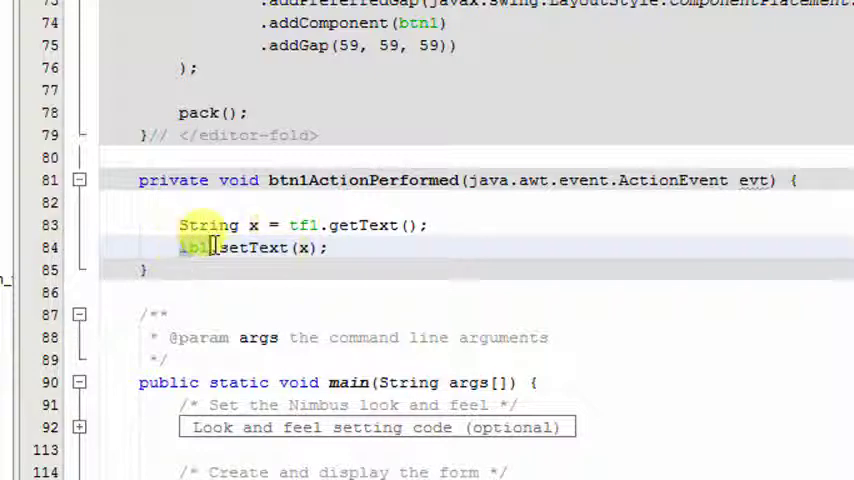
click(327, 247)
Highlight uses of x and lb1, then add a blank line after lb1.setText(x)
click(257, 225)
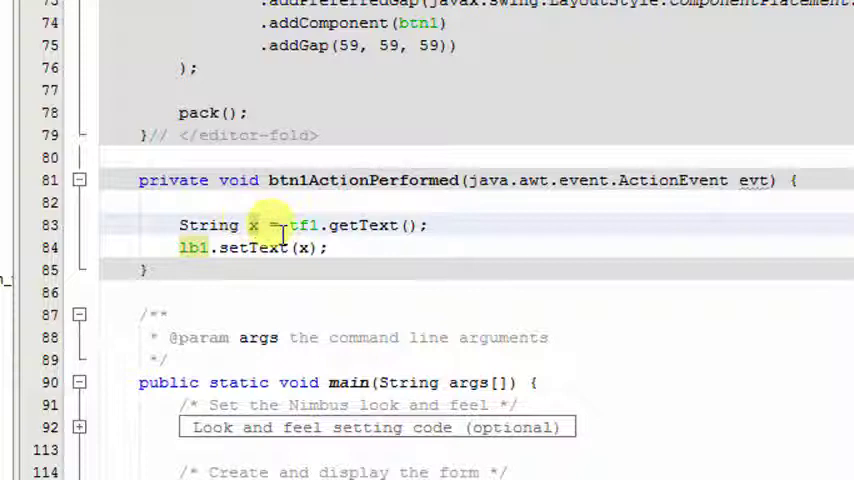
double_click(253, 225)
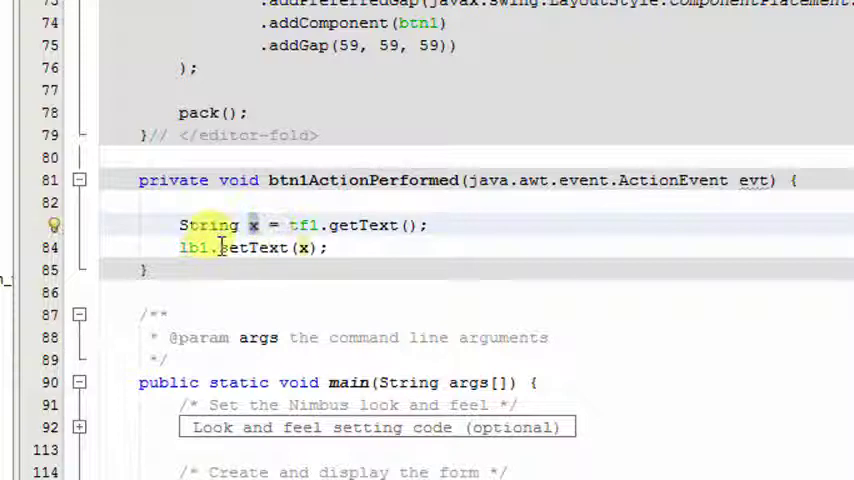
click(333, 248)
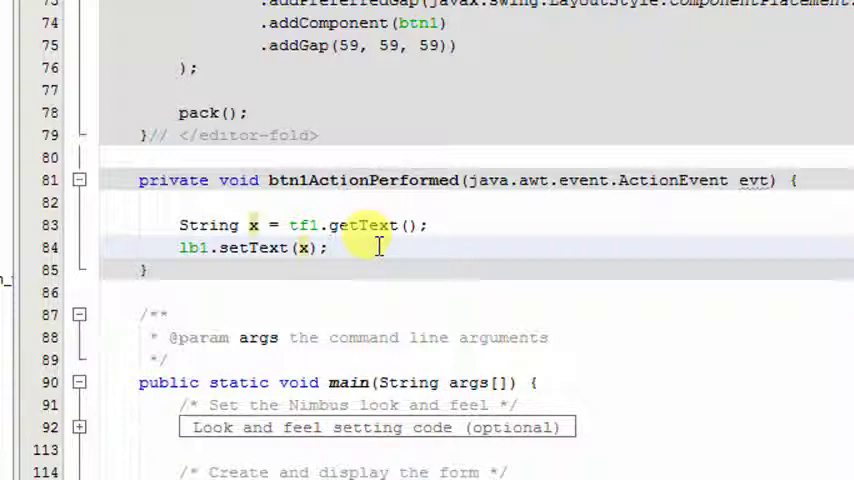
click(207, 248)
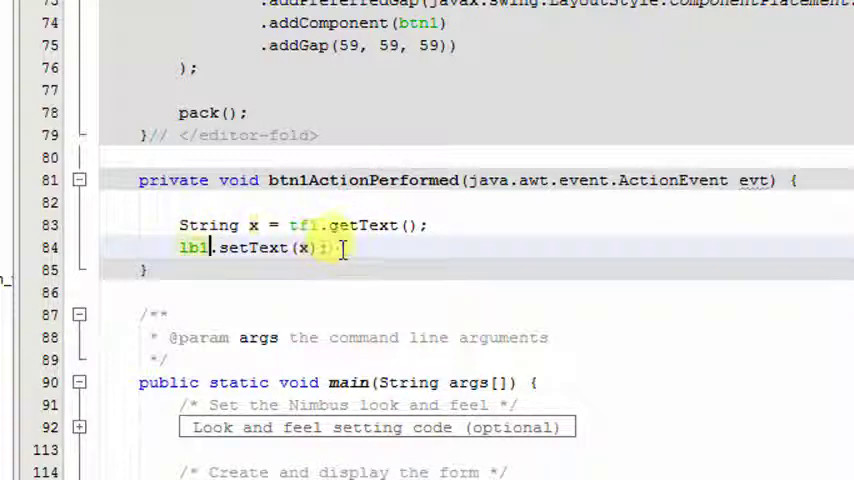
click(342, 248)
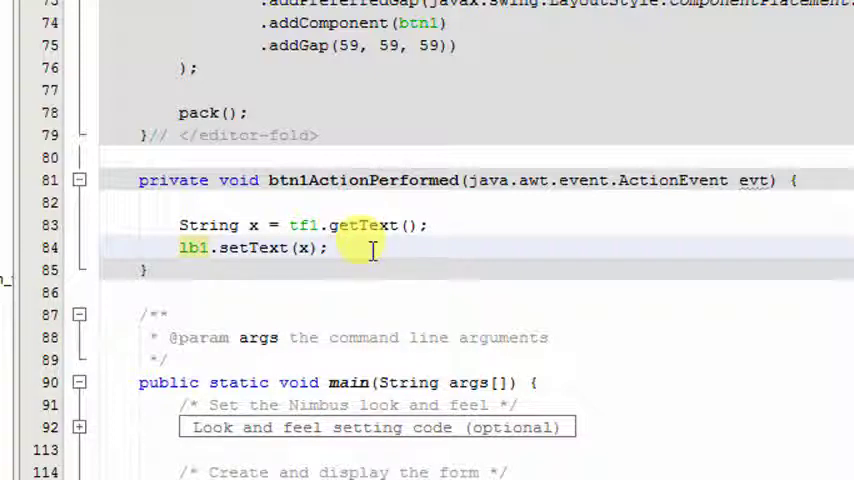
key(Return)
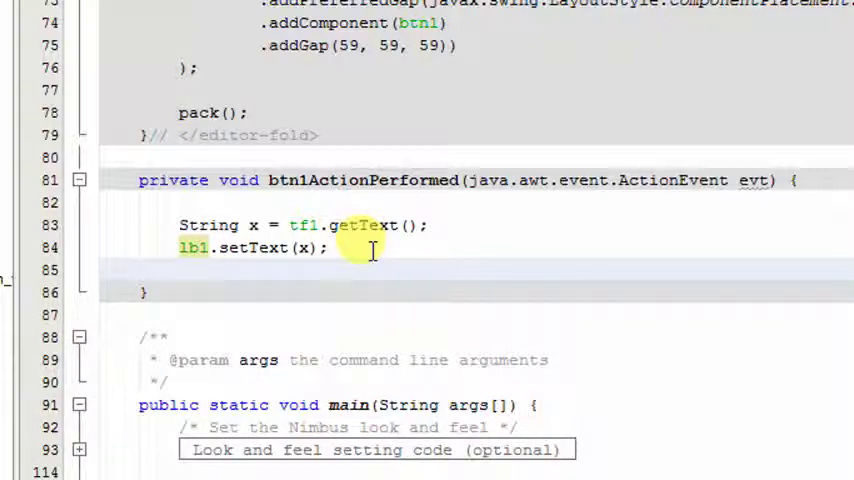
text(tf1)
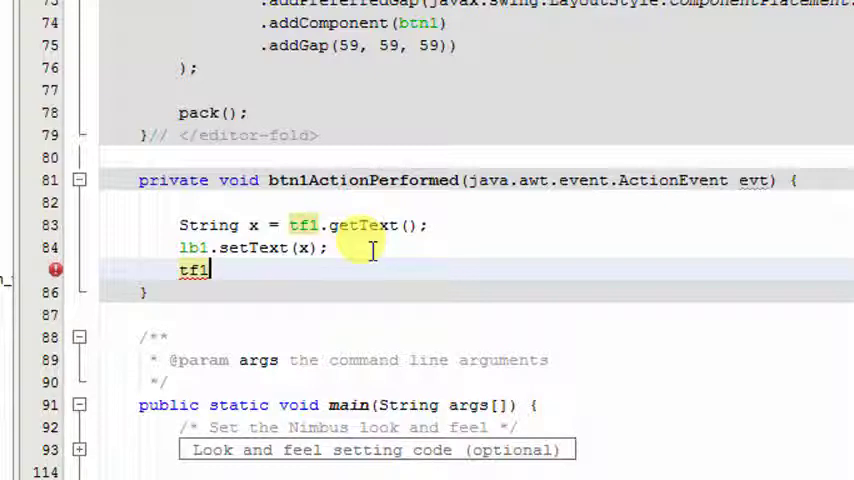
text(.)
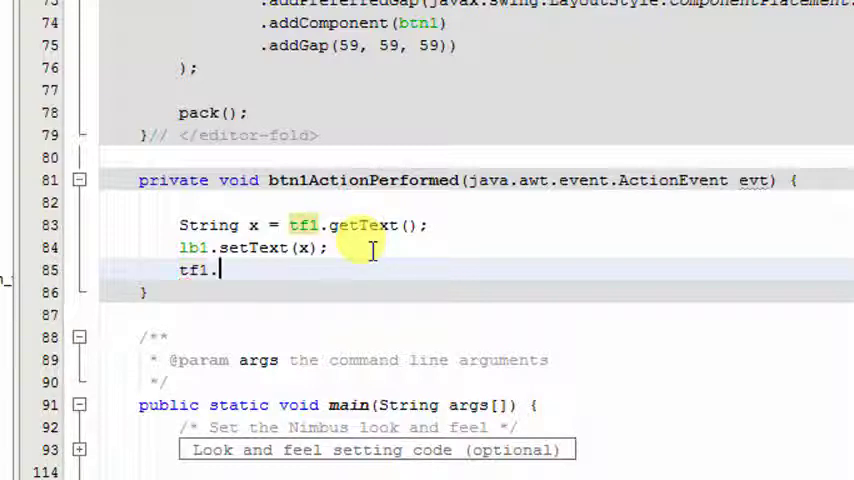
text(setT)
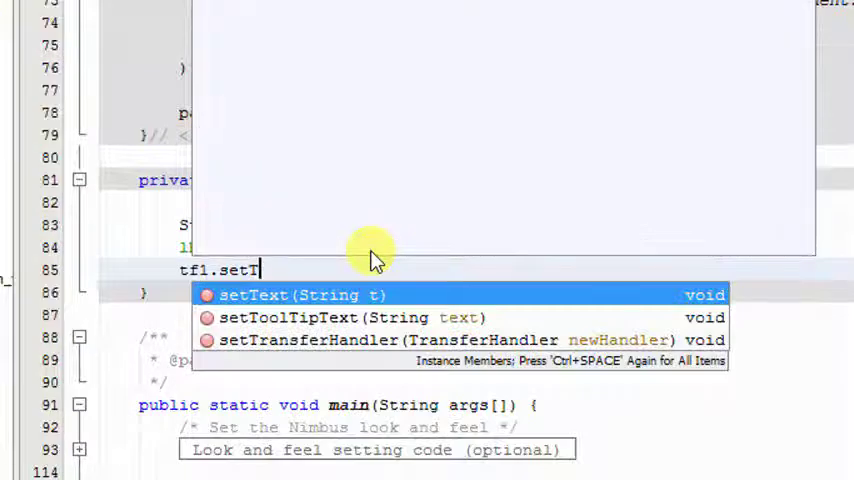
Accept tf1.setText from autocomplete and reduce its argument to an empty string ""
key(Return)
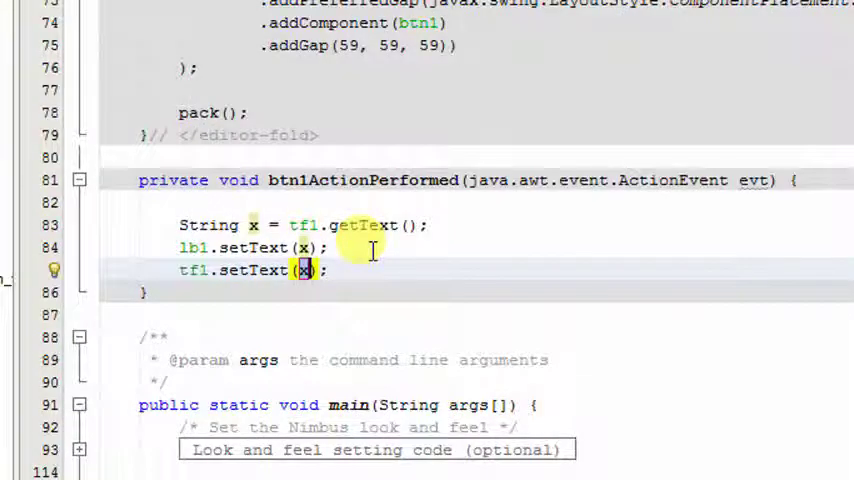
text(")
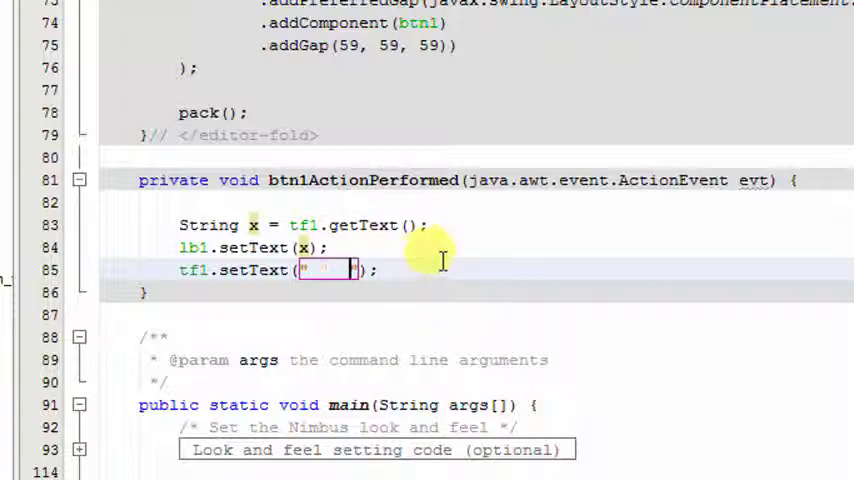
key(BackSpace)
key(BackSpace)
key(BackSpace)
key(BackSpace)
key(BackSpace)
key(BackSpace)
key(BackSpace)
key(BackSpace)
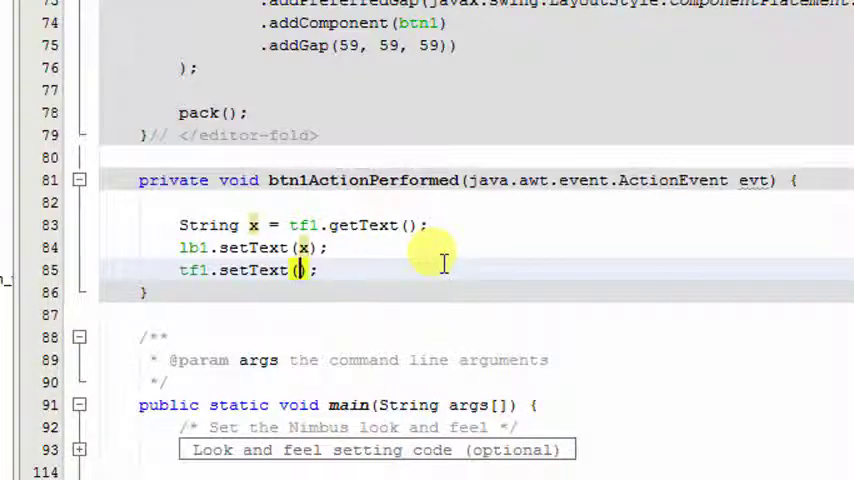
text(")
key(BackSpace)
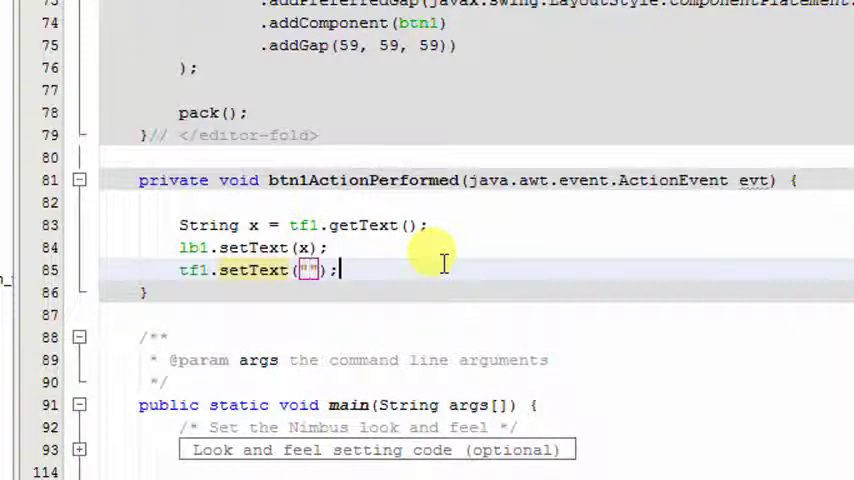
Review the handler's statements and remove stray characters from tf1.setText("")
drag(179, 225, 435, 224)
click(438, 228)
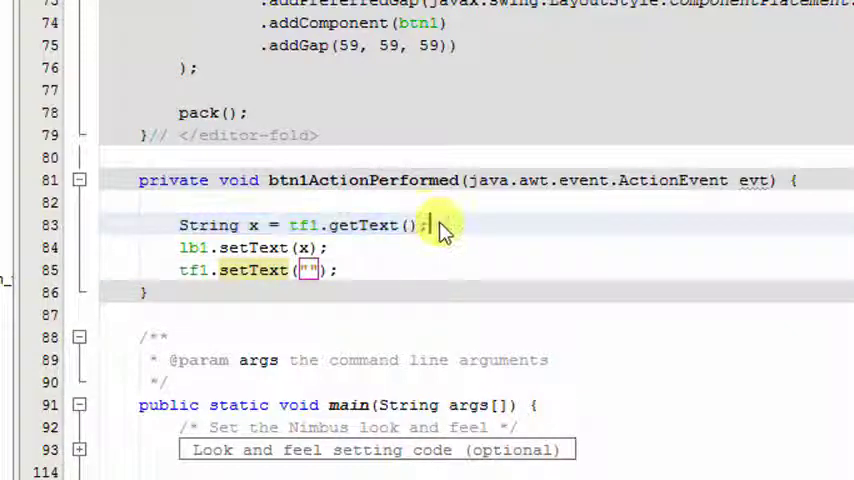
click(327, 204)
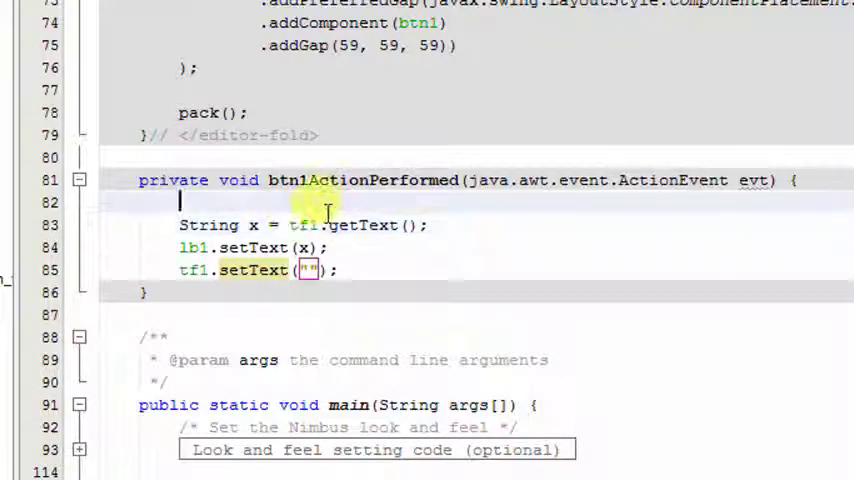
double_click(253, 224)
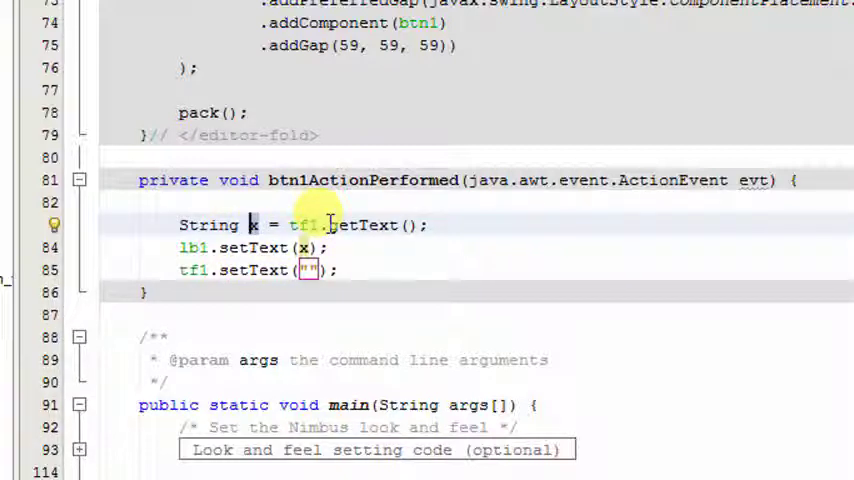
click(253, 226)
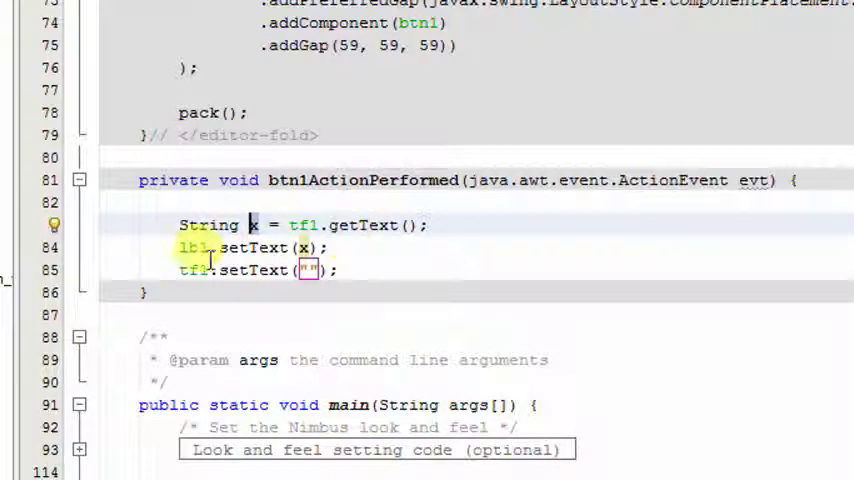
click(181, 248)
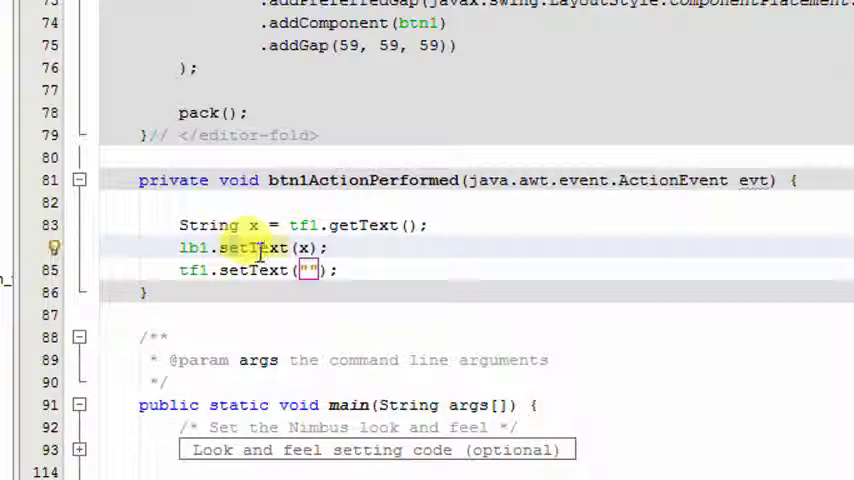
click(303, 248)
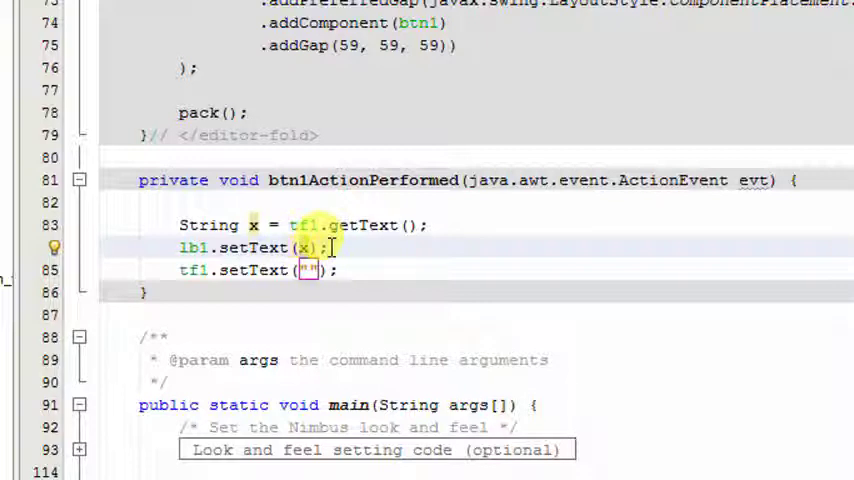
click(200, 270)
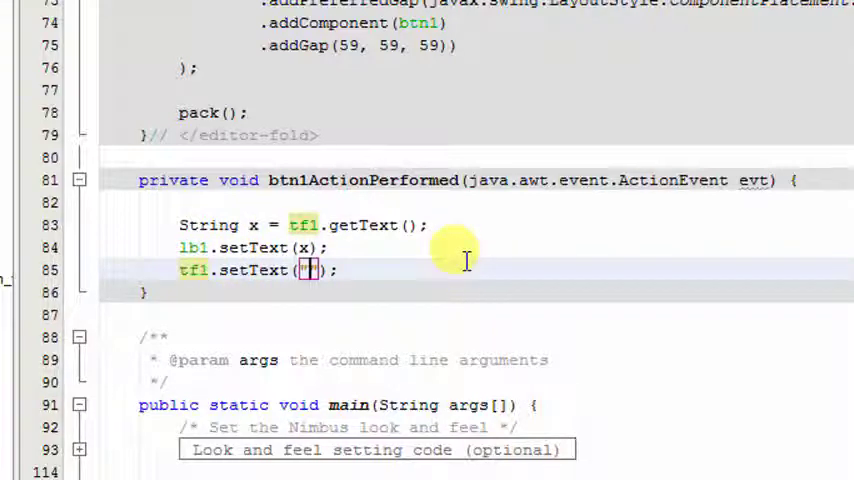
text(jh)
key(BackSpace)
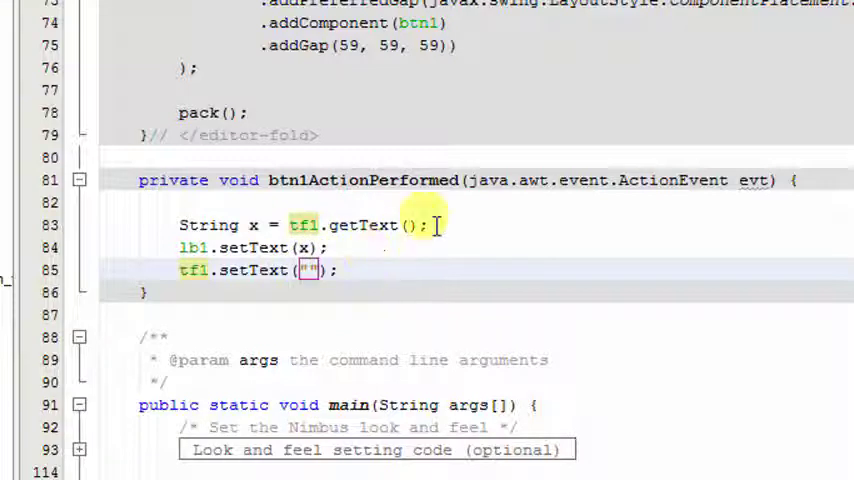
Run NewJFrame with Run File and reposition the form's window
right_click(461, 234)
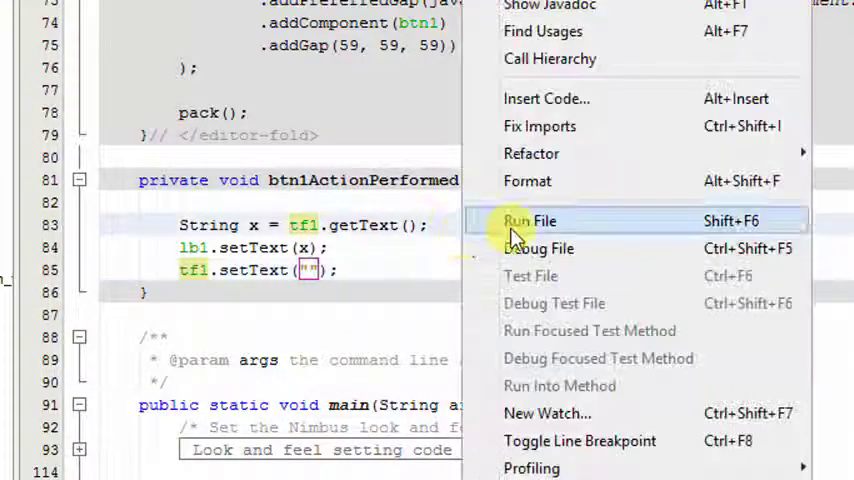
click(528, 221)
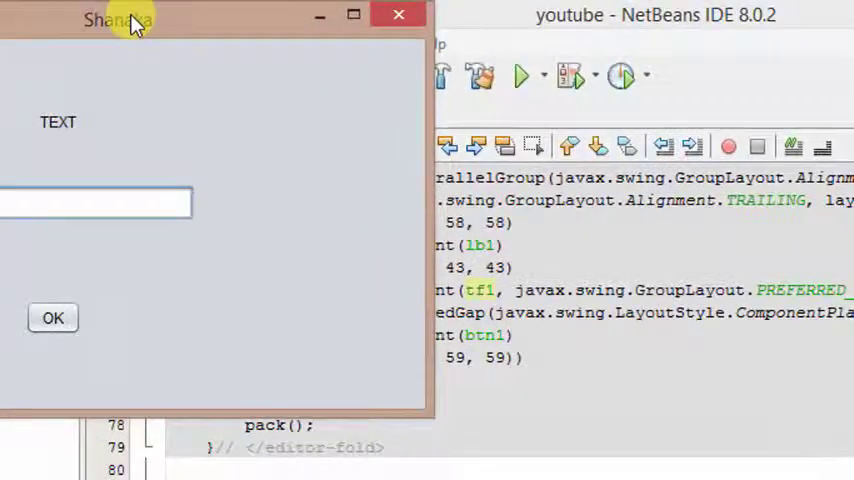
drag(120, 20, 430, 219)
text(he)
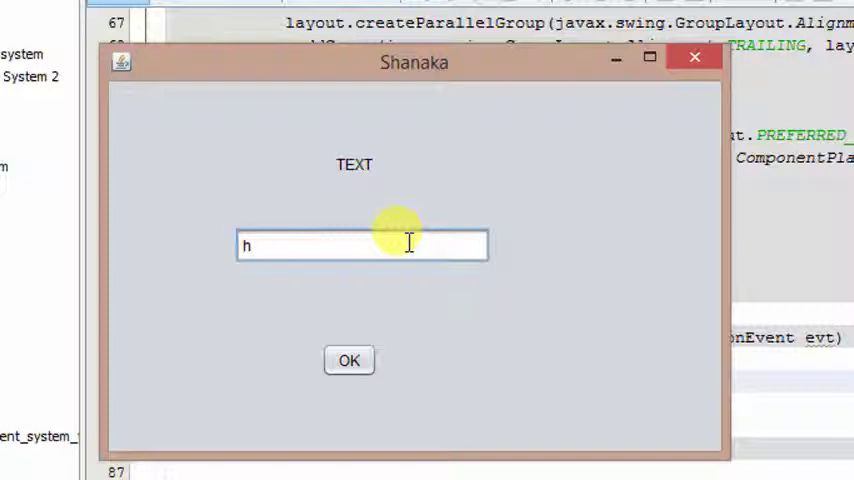
text(llo)
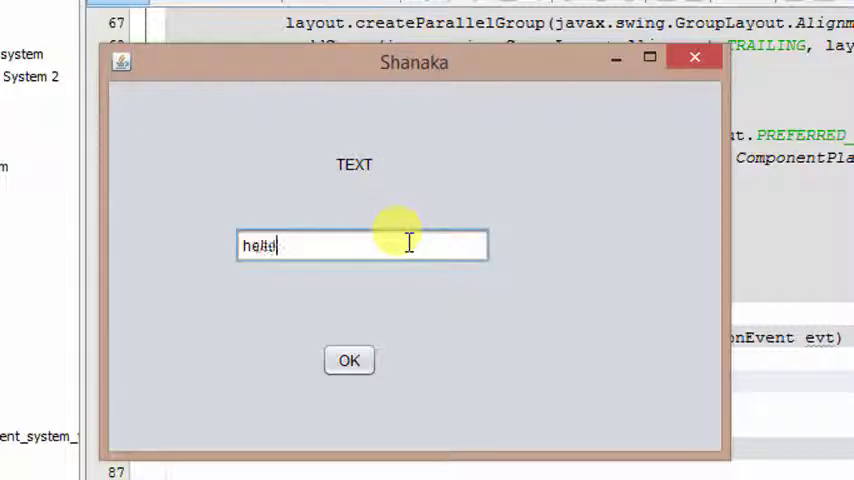
text( world)
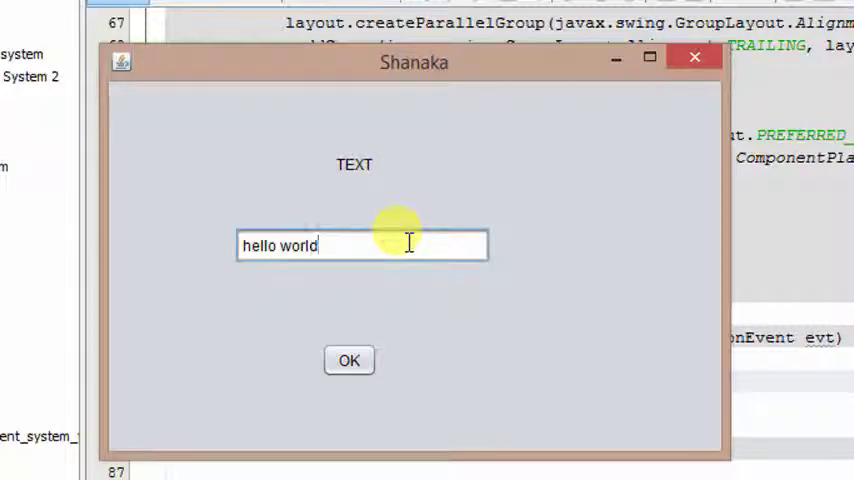
Move 'hello world' into the label with OK, then remove stray spaces from the field
click(349, 361)
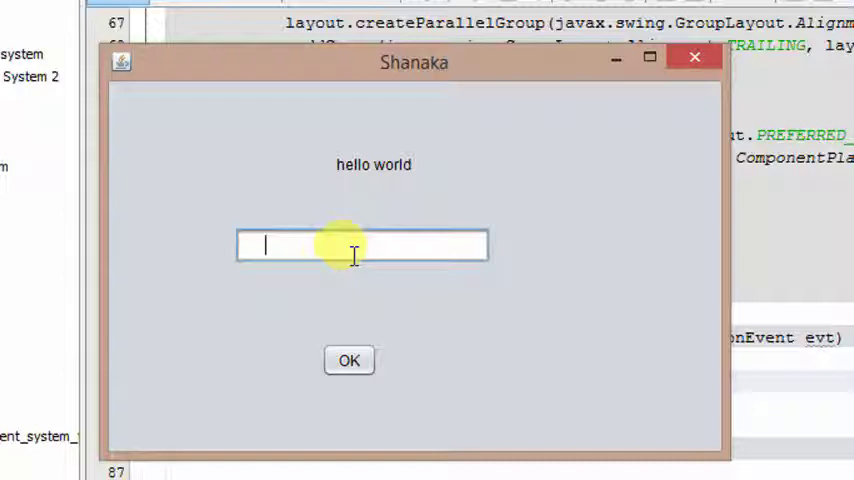
key(BackSpace)
key(BackSpace)
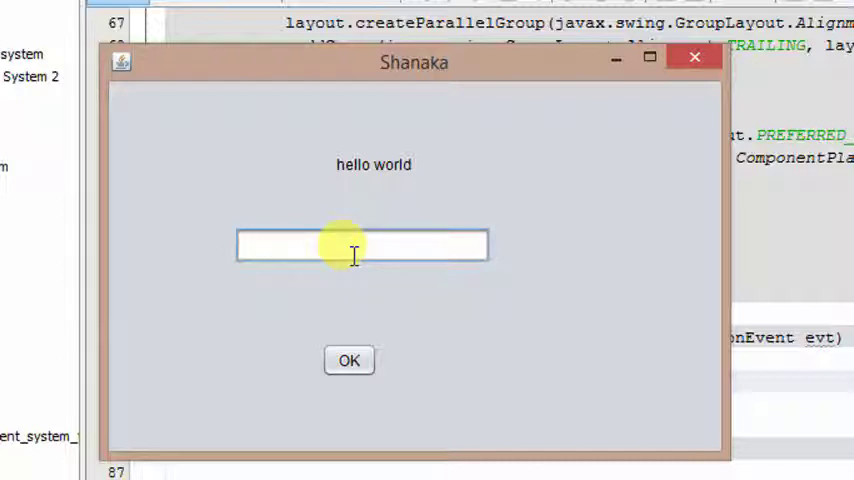